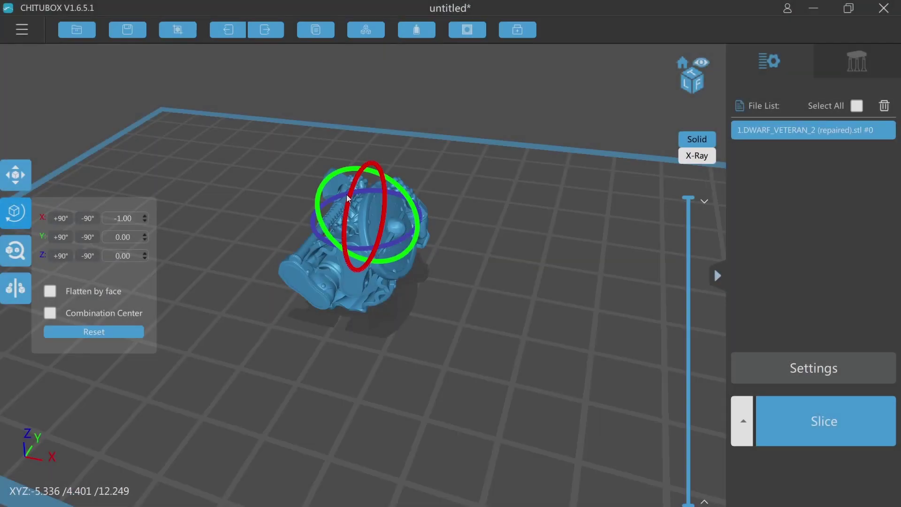
Rotate the dwarf veteran about X so it stands on the plate, then deselect it.
left_click_drag(347, 194, 343, 231)
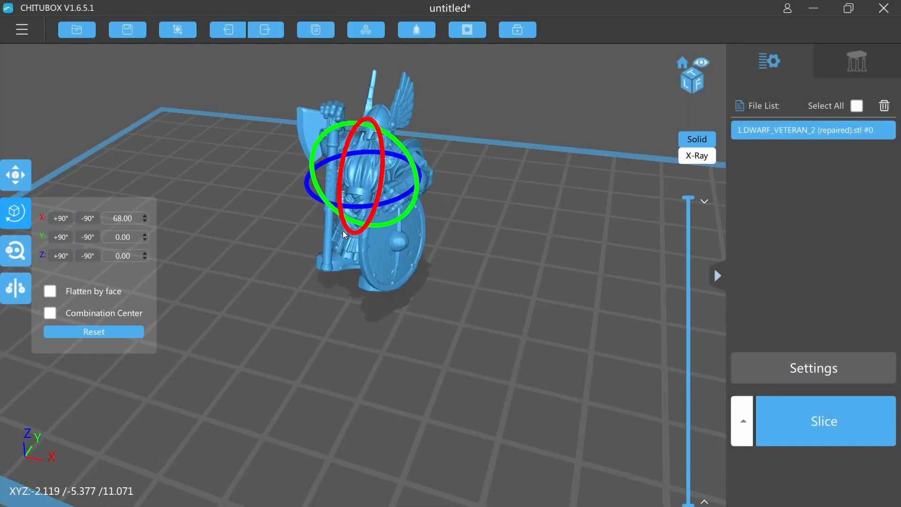
left_click(480, 197)
mouse_move(483, 189)
right_mouse_down()
mouse_move(481, 233)
mouse_move(496, 231)
right_mouse_up()
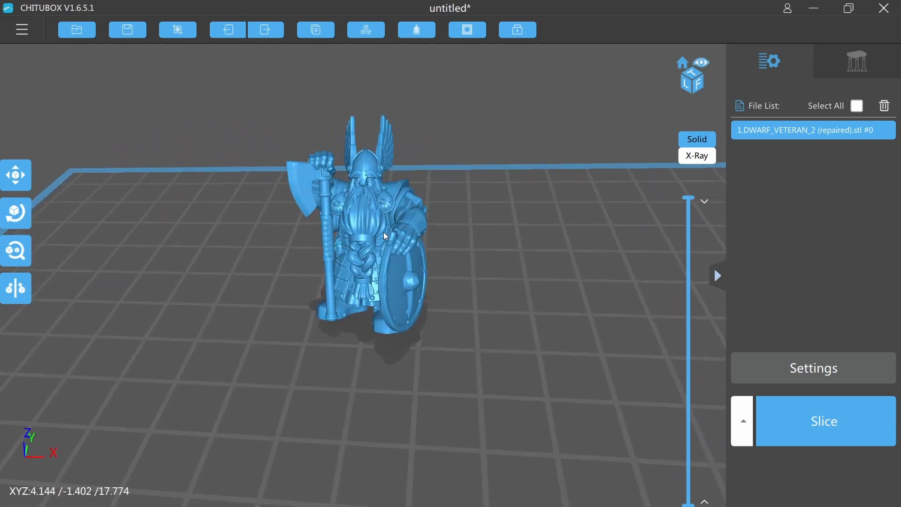
Duplicate the dwarf veteran with copy-paste so a second copy appears on the plate.
key("ctrl+c")
key("ctrl+v")
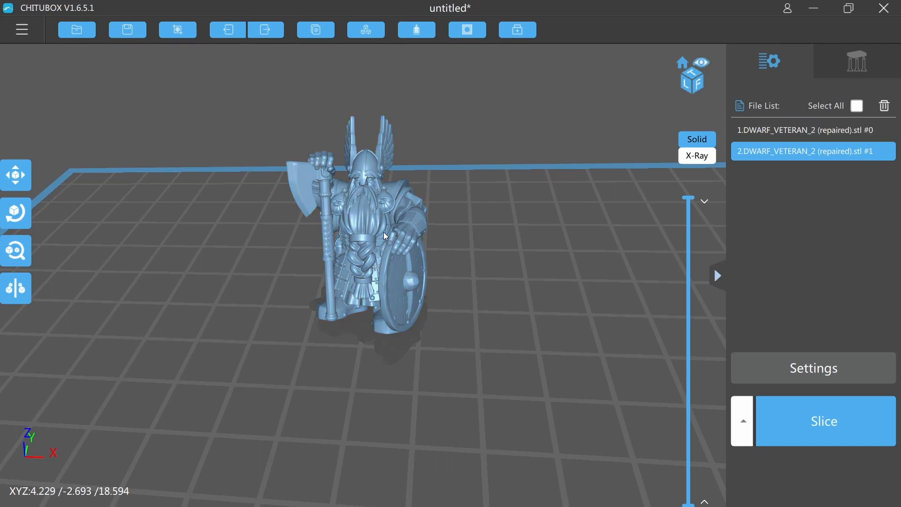
mouse_move(483, 375)
right_mouse_down()
mouse_move(389, 400)
mouse_move(370, 386)
right_mouse_up()
scroll(370, 386, "up", 1)
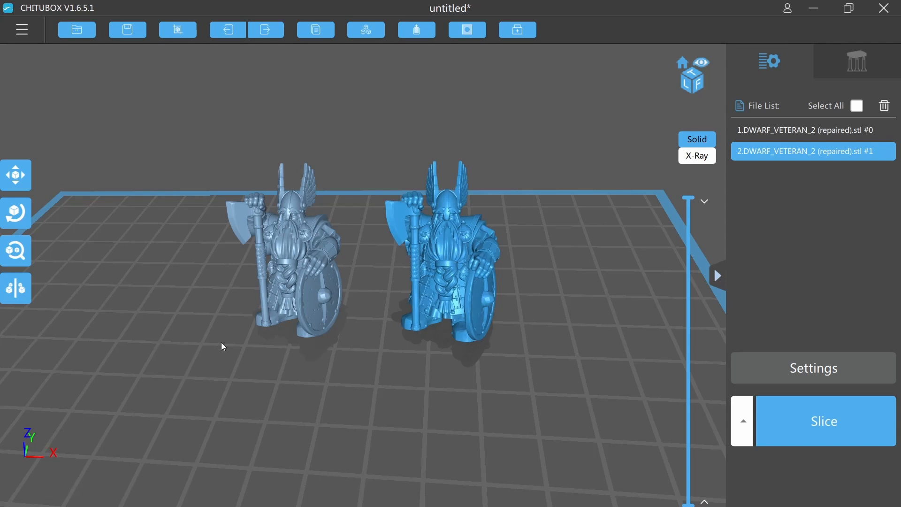
Mirror the second dwarf copy across X with the Mirror tool, toggling it a few times.
left_click(19, 289)
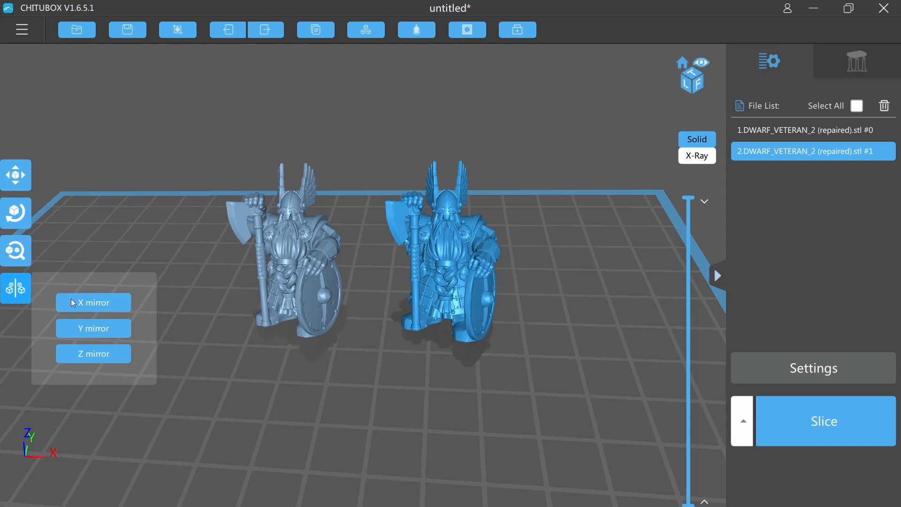
left_click(96, 308)
left_click(97, 309)
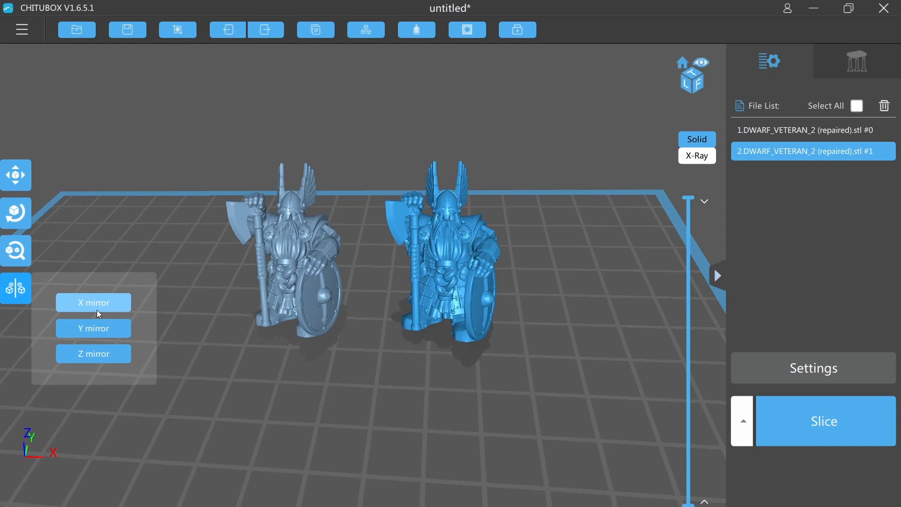
left_click(96, 309)
left_click(96, 310)
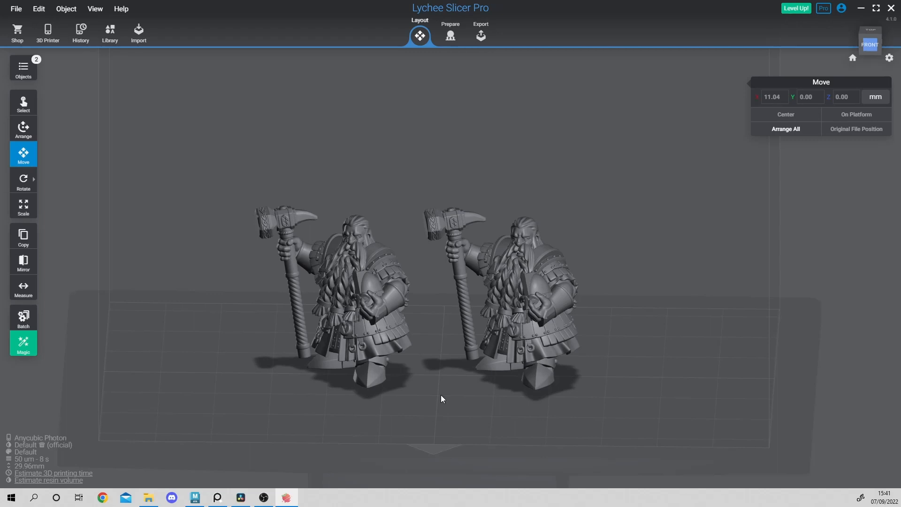
In Lychee Slicer Pro, select the right-hand dwarf guard captain copy.
left_click(511, 291)
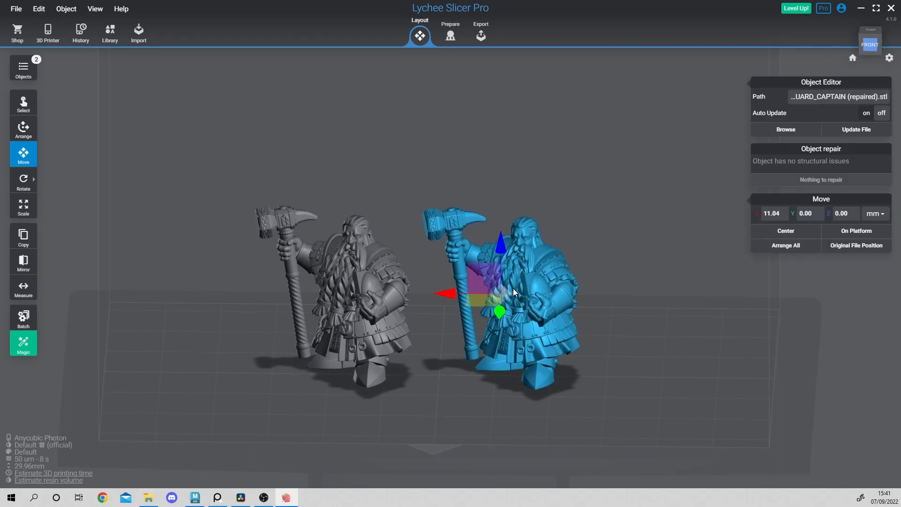
Mirror the right dwarf guard captain across X so the two copies face opposite directions, then deselect.
left_click(23, 262)
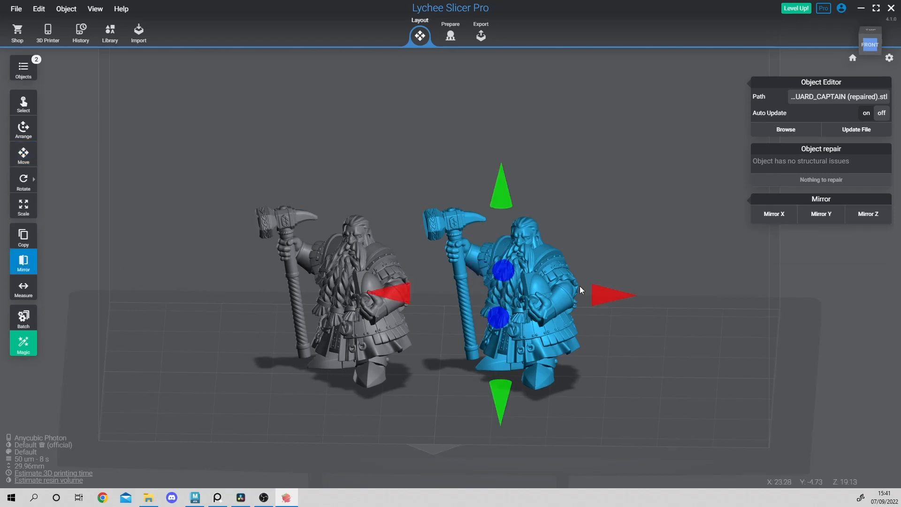
left_click(605, 290)
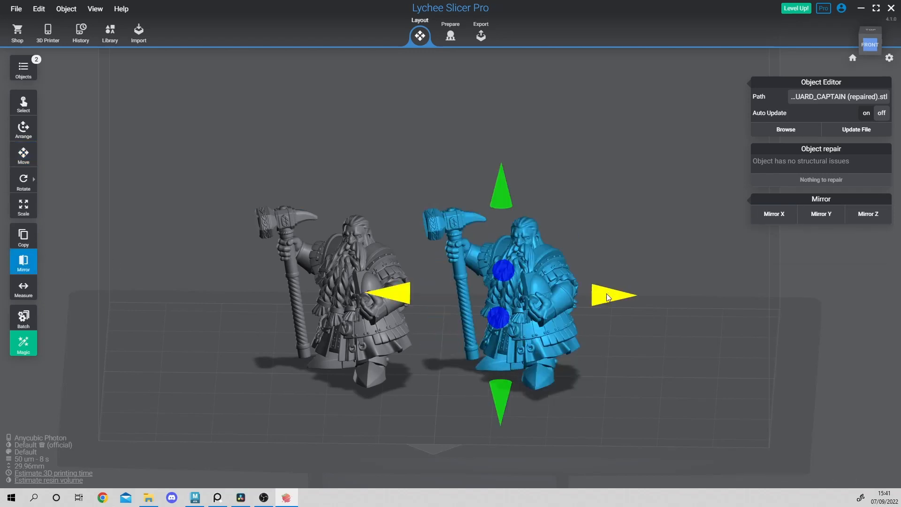
left_click(607, 294)
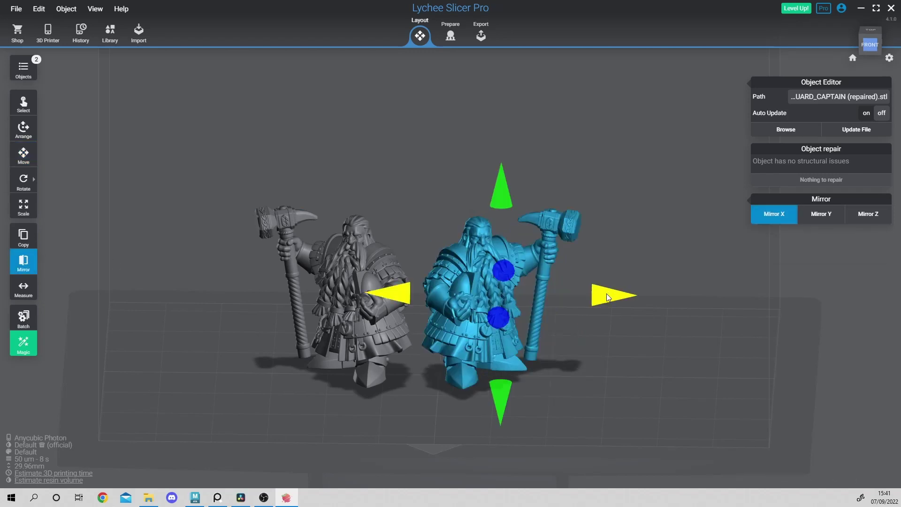
left_click(234, 298)
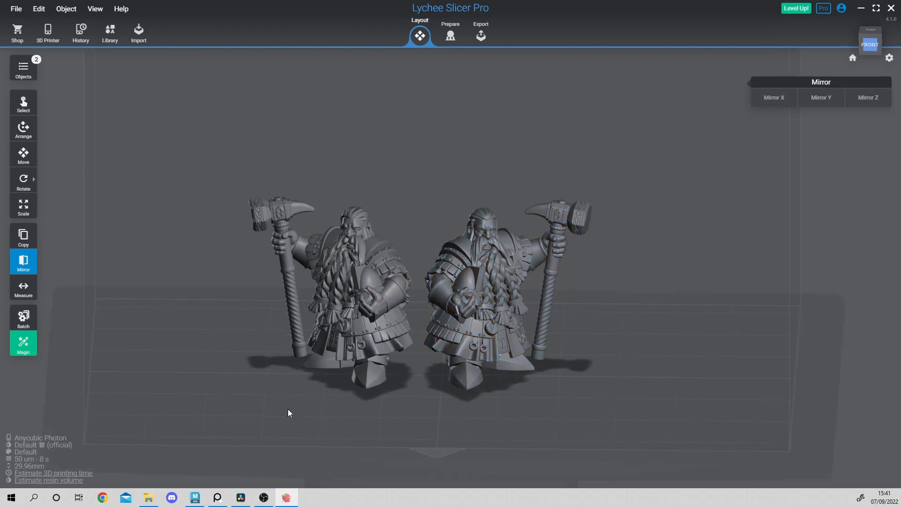
scroll(288, 409, "up", 5)
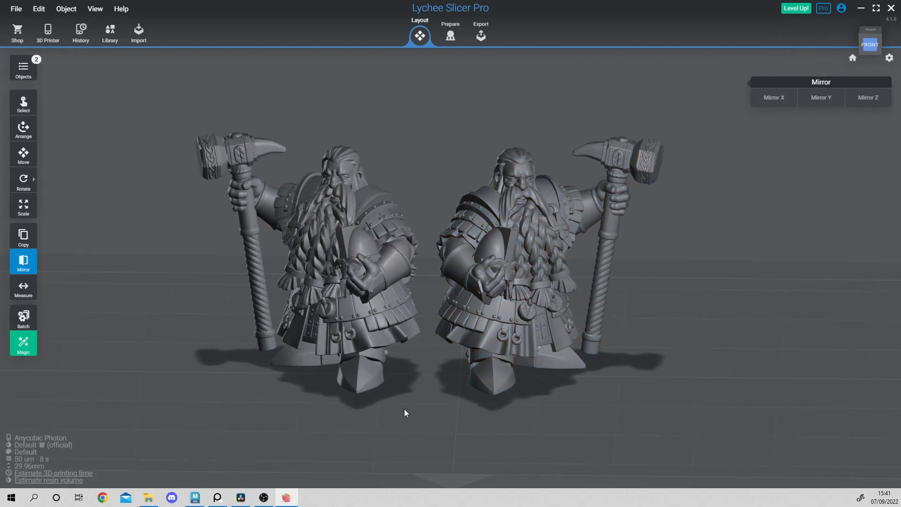
right_click_drag(404, 409, 410, 412)
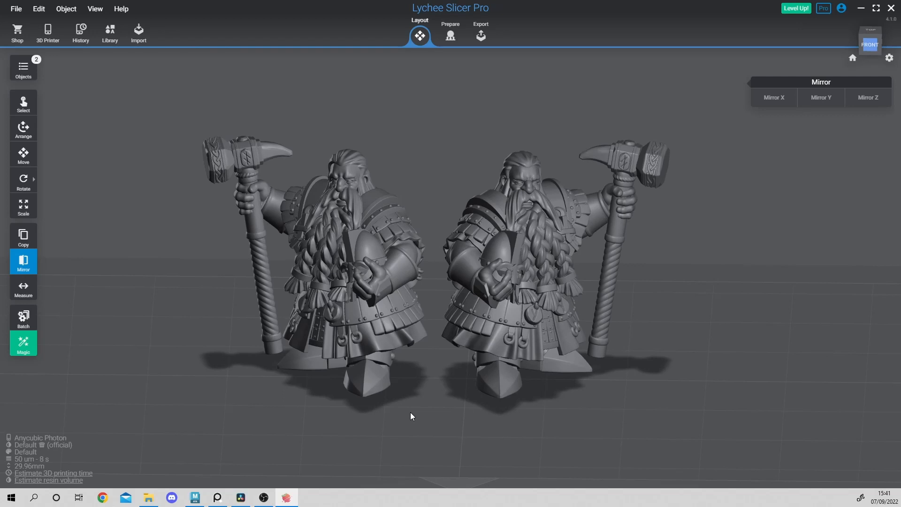